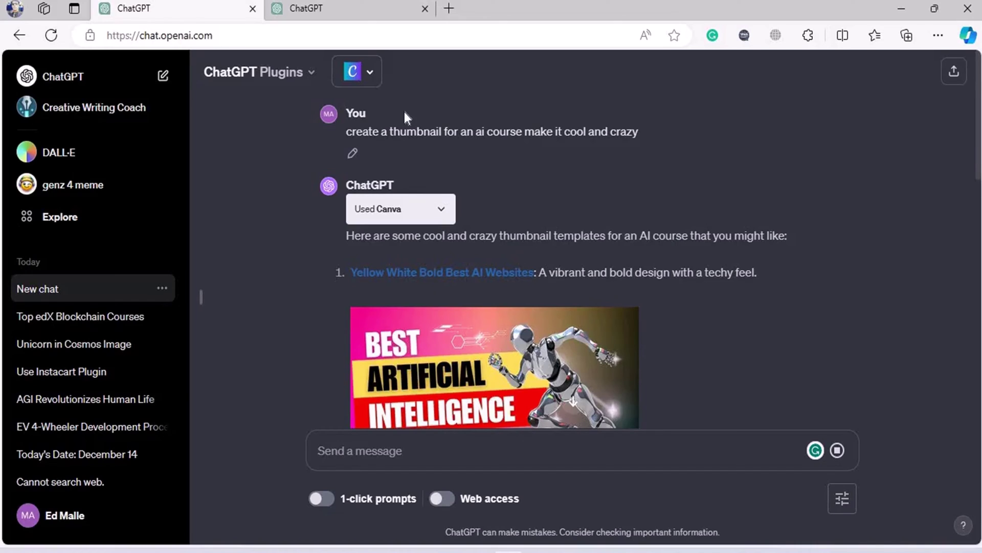
# Check the enabled plugins in the plugin list, looking at the Canva entry and the selected ChatGPT Plugins model.
pyautogui.click(375, 76)
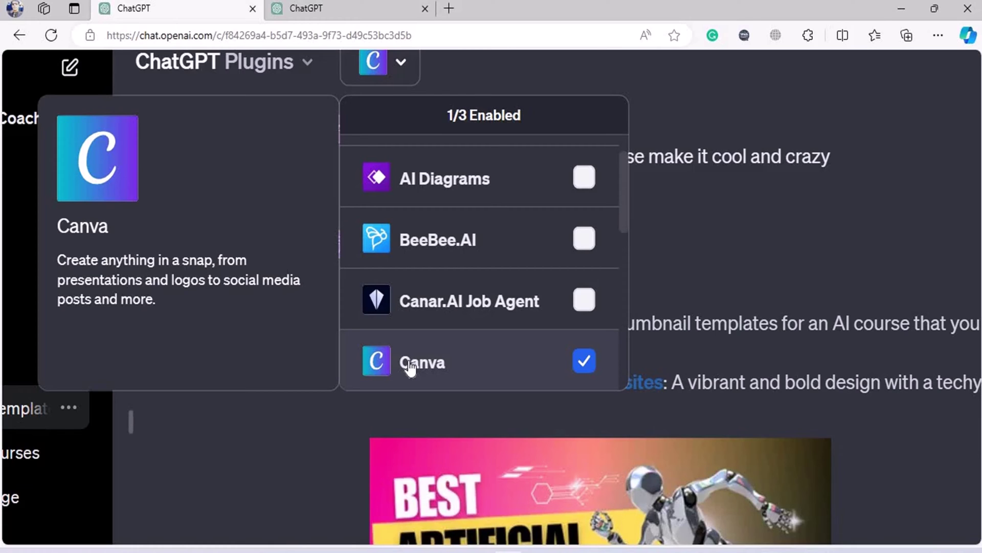
pyautogui.scroll(-3, 433, 367)
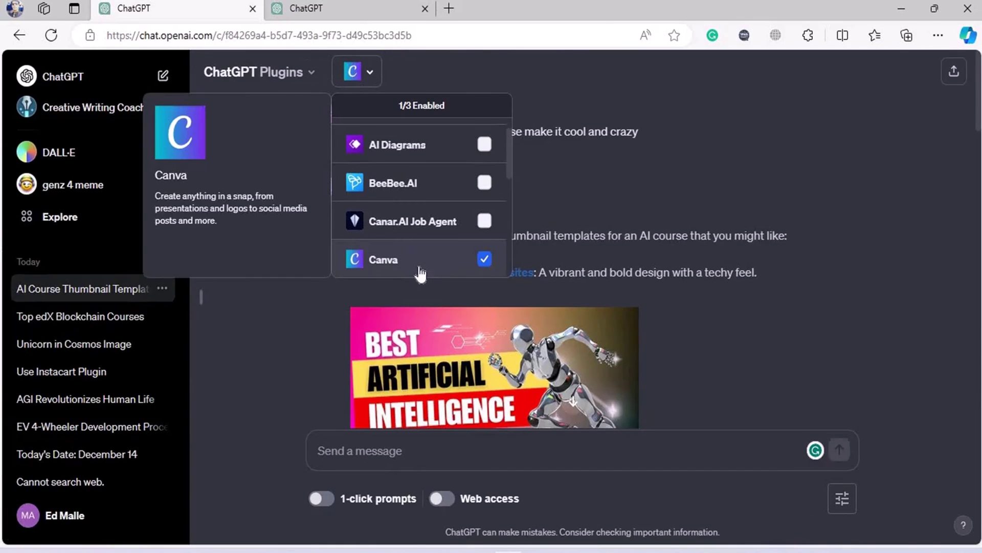
pyautogui.click(279, 122)
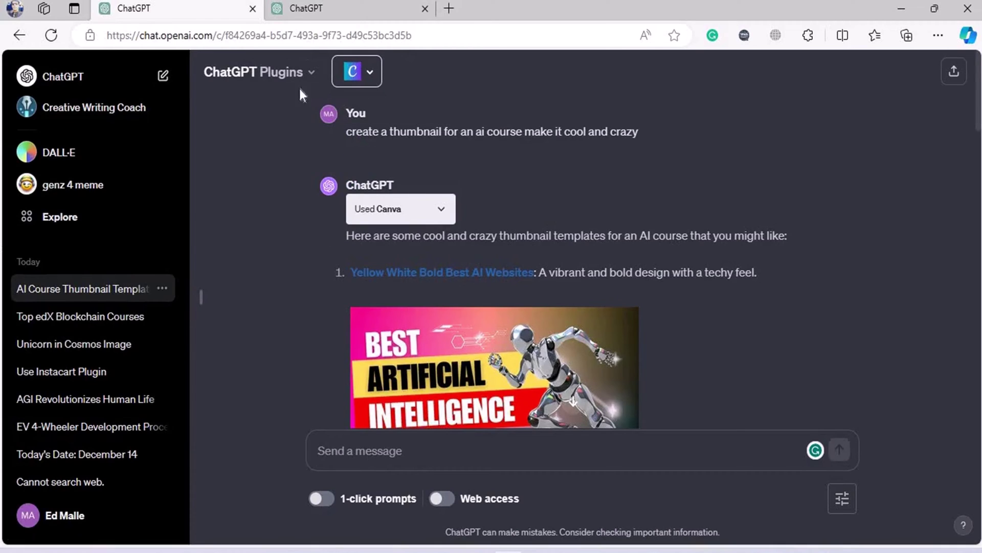
pyautogui.click(276, 74)
pyautogui.click(276, 73)
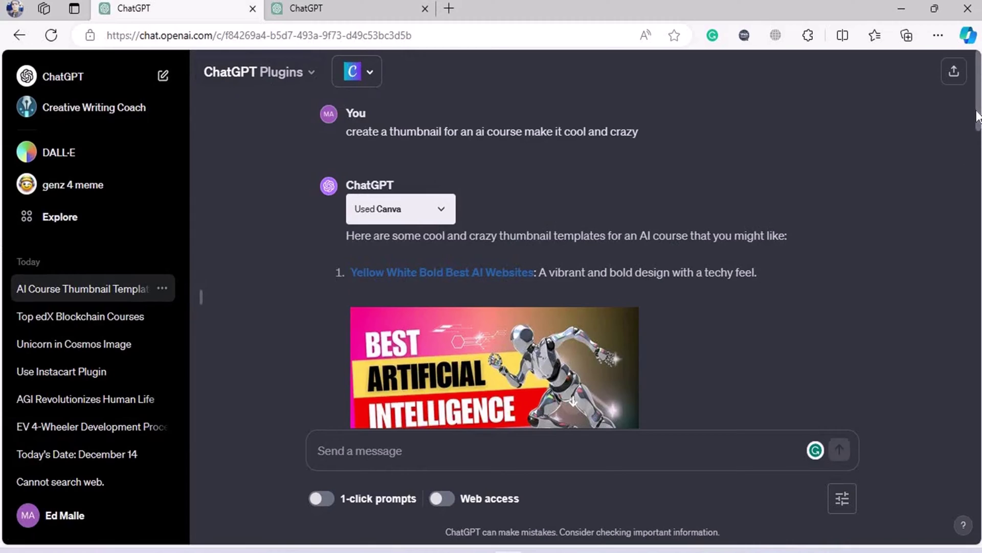
pyautogui.moveTo(977, 115); pyautogui.dragTo(977, 114)
pyautogui.click(359, 82)
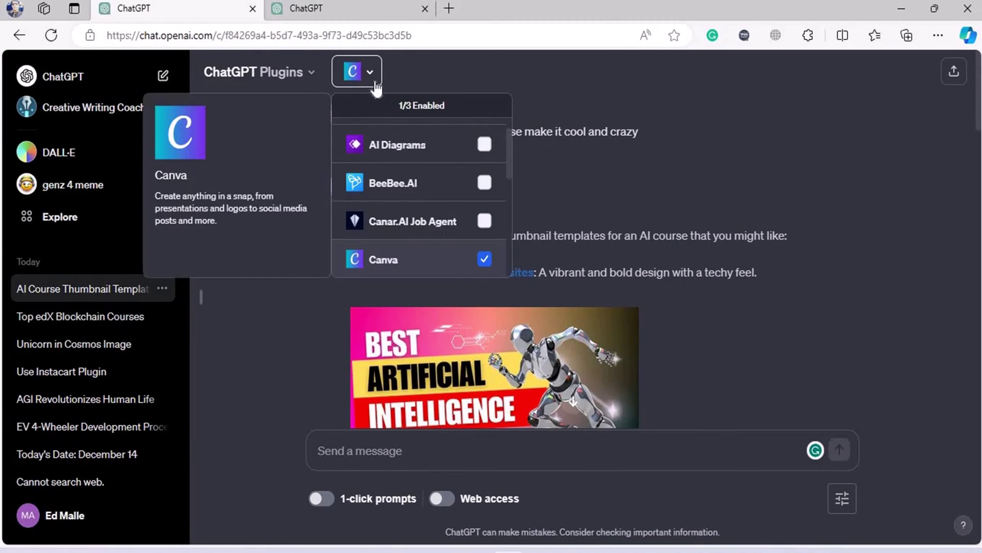
pyautogui.click(361, 87)
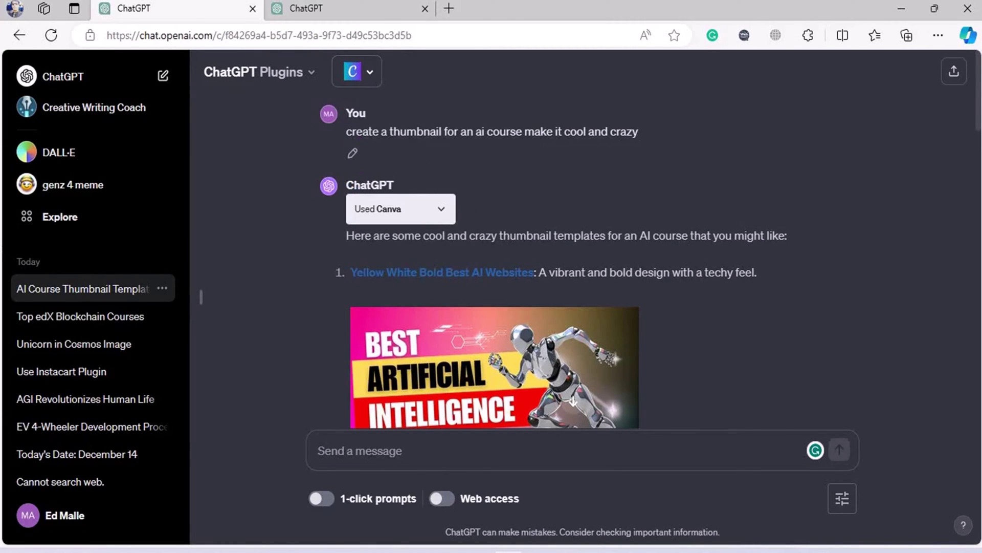
# Review the AI course thumbnail request and the Canva templates suggested in the response, through to the Canva link cards.
pyautogui.moveTo(382, 131); pyautogui.dragTo(638, 131)
pyautogui.moveTo(975, 137); pyautogui.dragTo(969, 140)
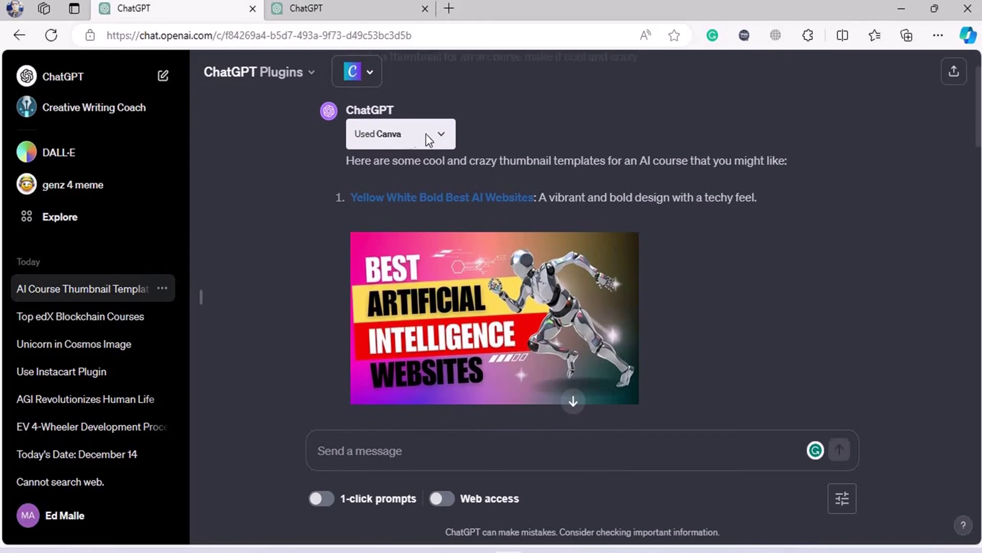
pyautogui.moveTo(976, 124); pyautogui.dragTo(968, 144)
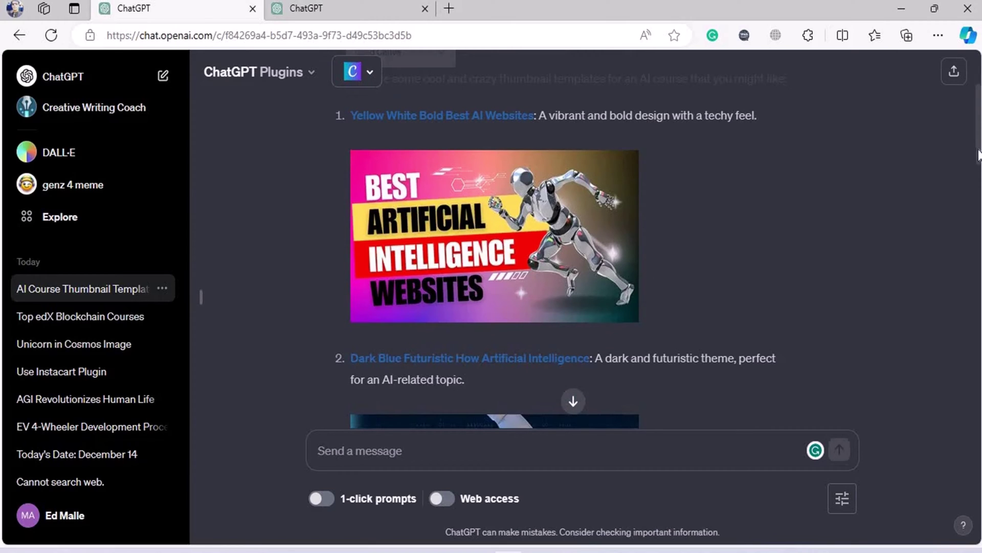
pyautogui.scroll(-5, 964, 205)
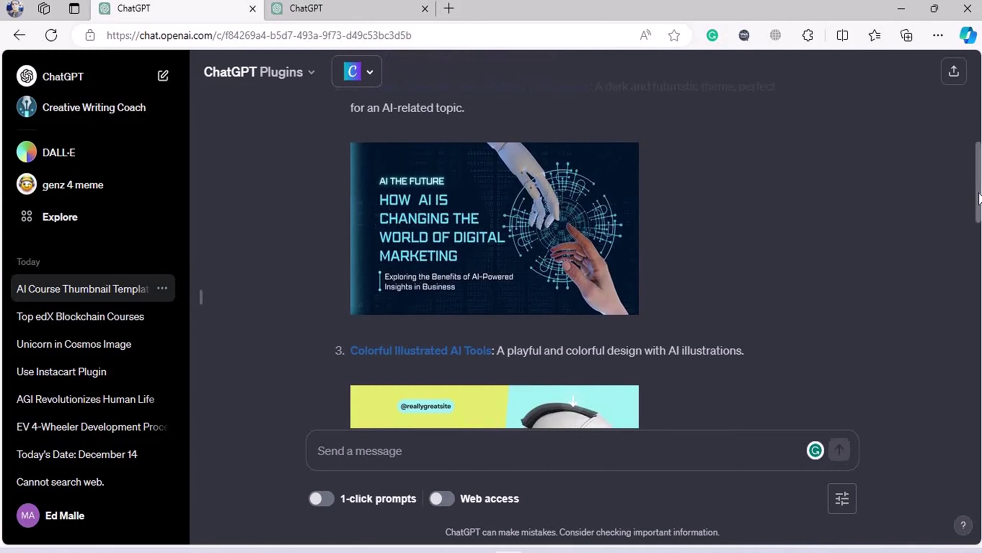
pyautogui.scroll(-5, 966, 246)
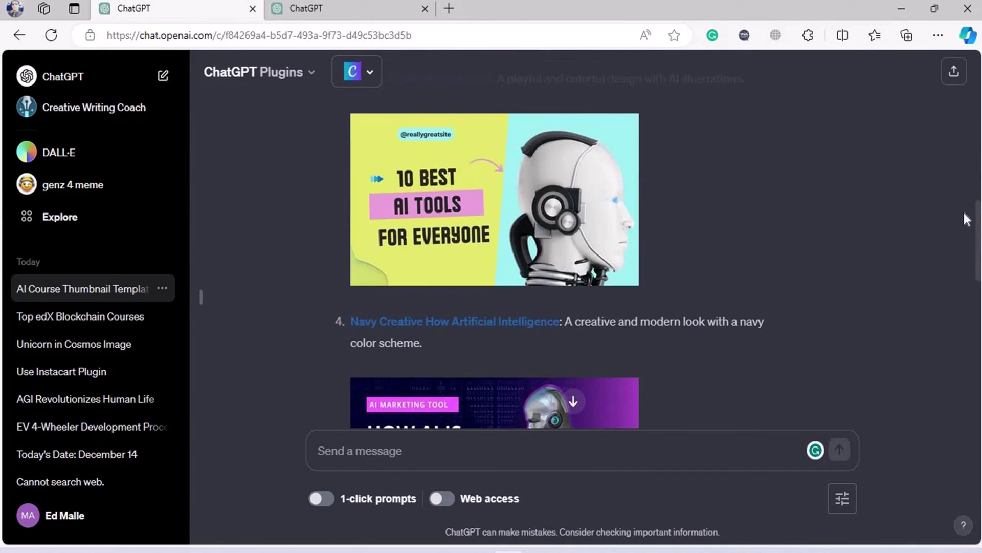
pyautogui.scroll(-5, 956, 281)
pyautogui.scroll(-5, 952, 281)
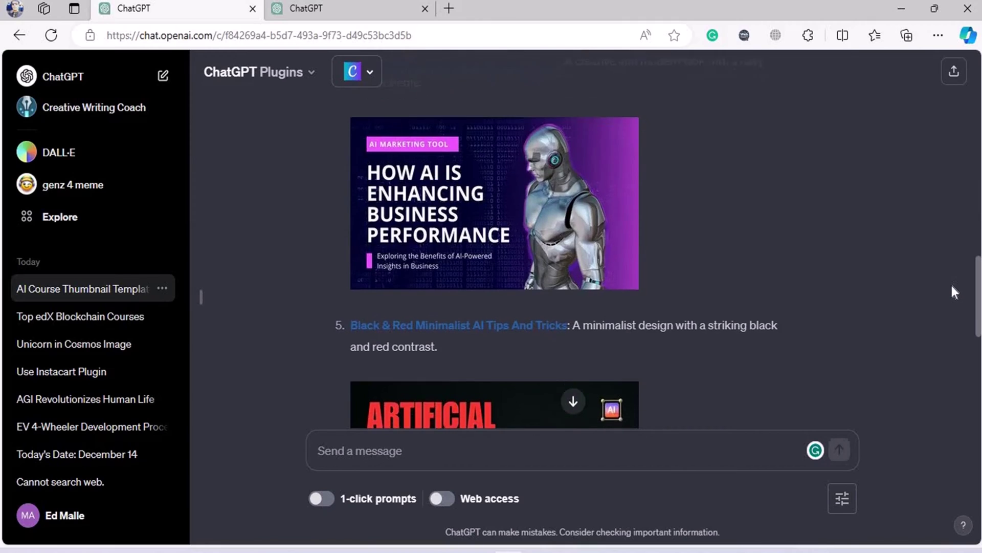
pyautogui.scroll(-3, 932, 386)
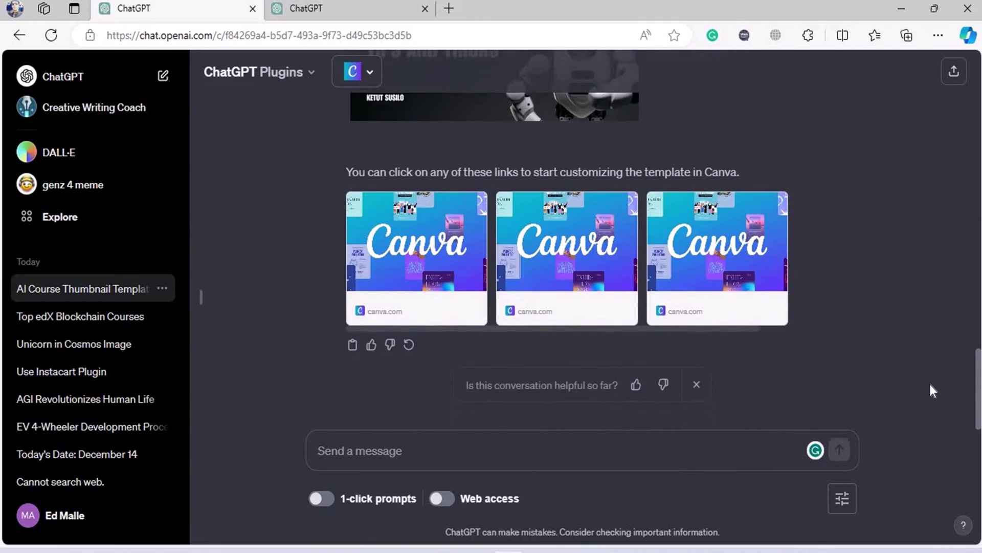
pyautogui.moveTo(930, 384); pyautogui.dragTo(930, 86)
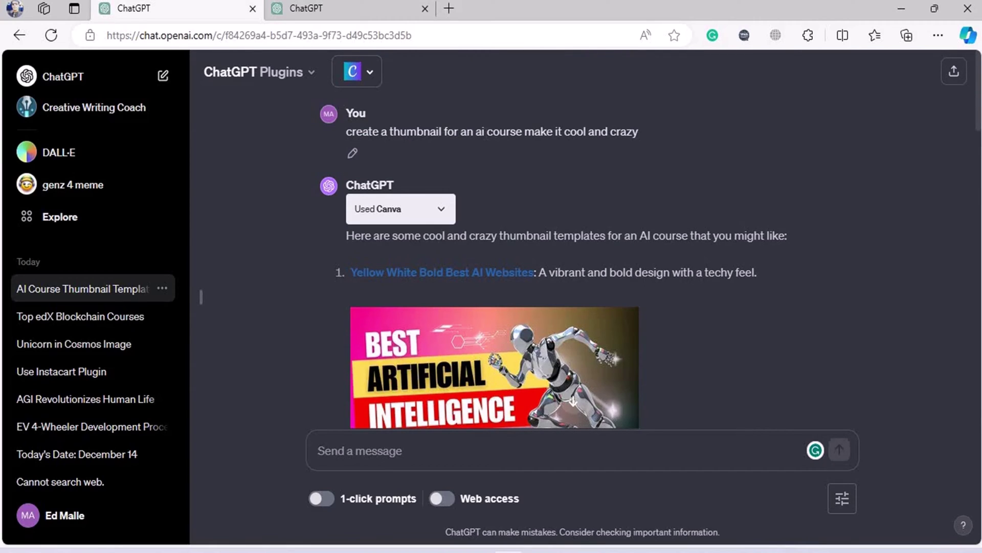
pyautogui.moveTo(558, 361)
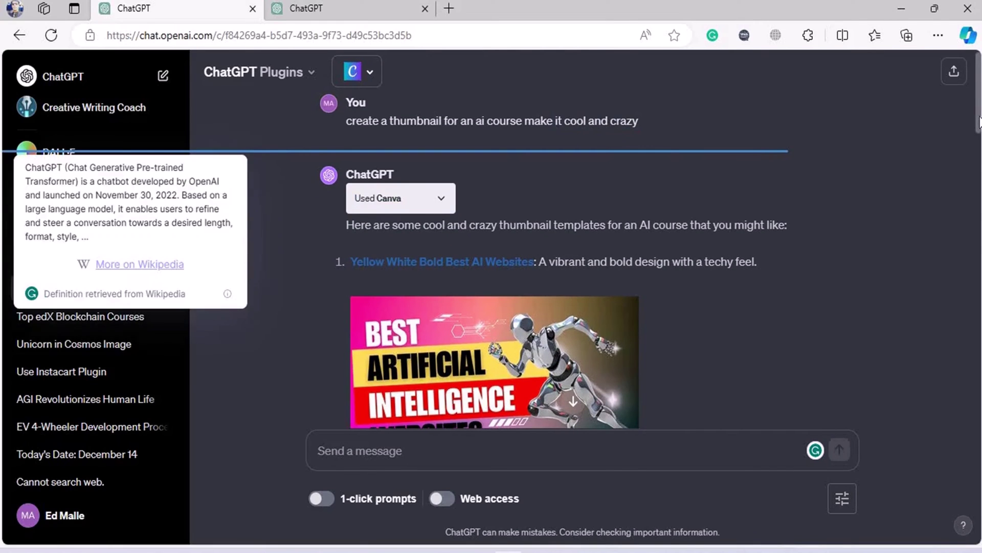
pyautogui.click(975, 245)
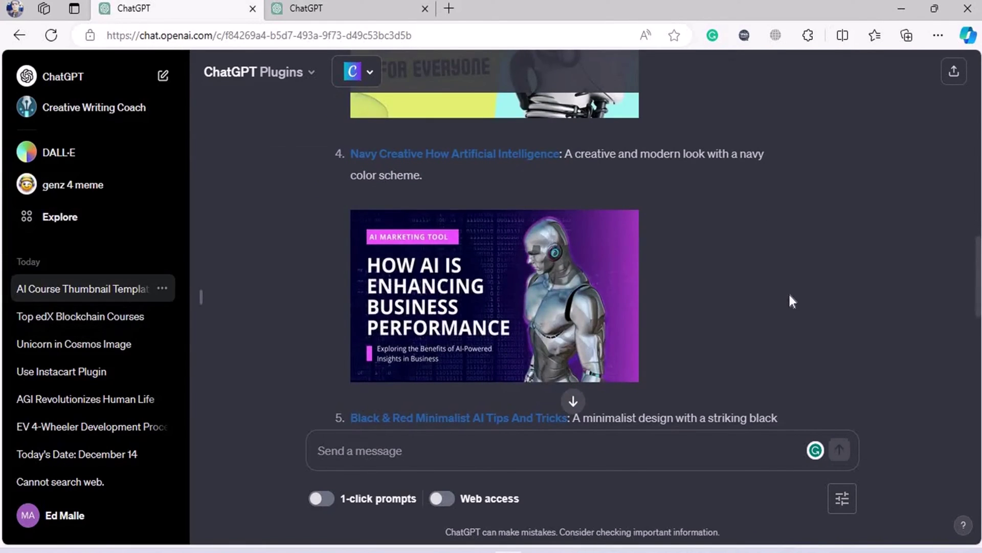
# Copy the whole future-themed image prompt, from its introduction through the mood and color palette, from the other ChatGPT conversation.
pyautogui.click(305, 8)
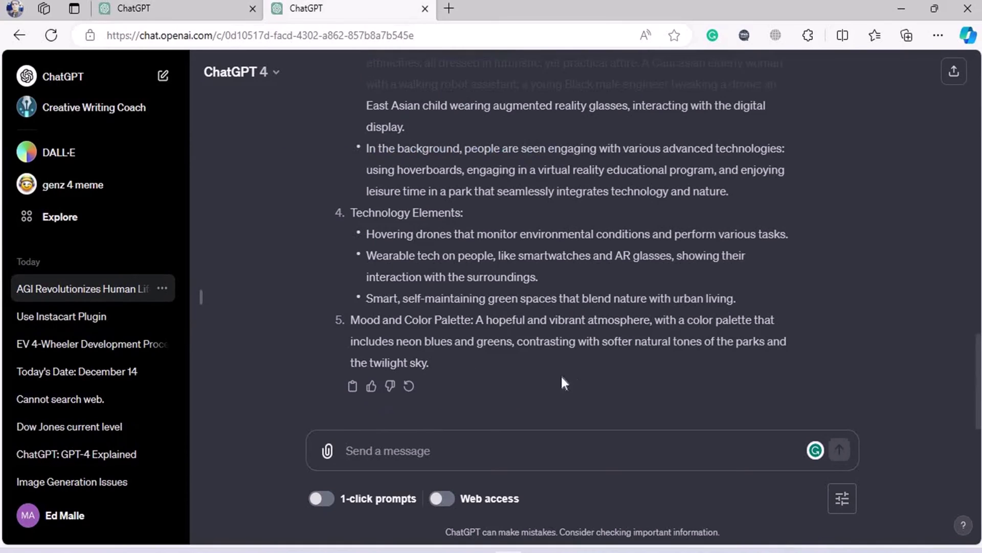
pyautogui.moveTo(441, 365); pyautogui.dragTo(345, 263)
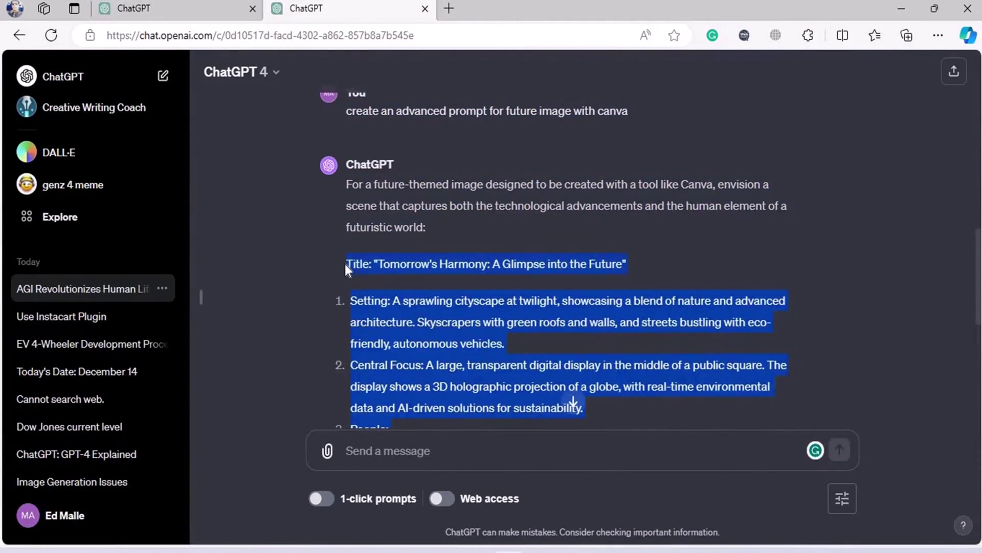
pyautogui.moveTo(345, 201); pyautogui.dragTo(342, 188)
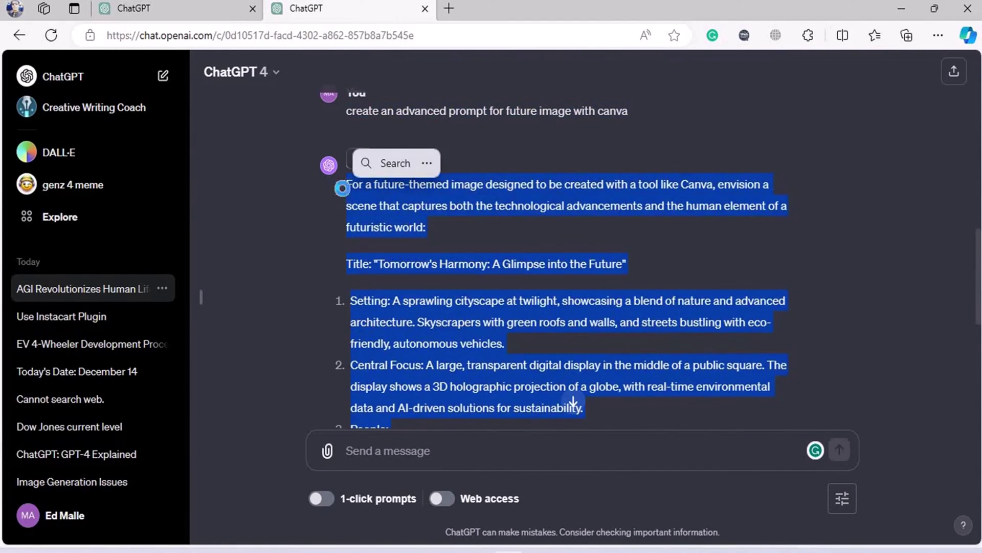
# Send the copied future-themed prompt in the AI course thumbnail chat with the Canva plugin, and regenerate the response.
pyautogui.click(189, 8)
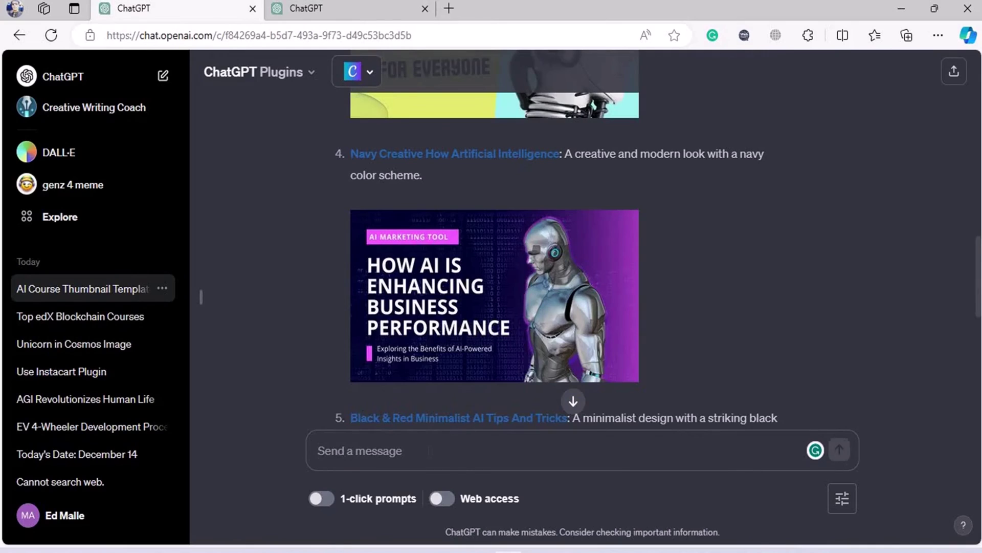
pyautogui.hotkey('ctrl', 'v')
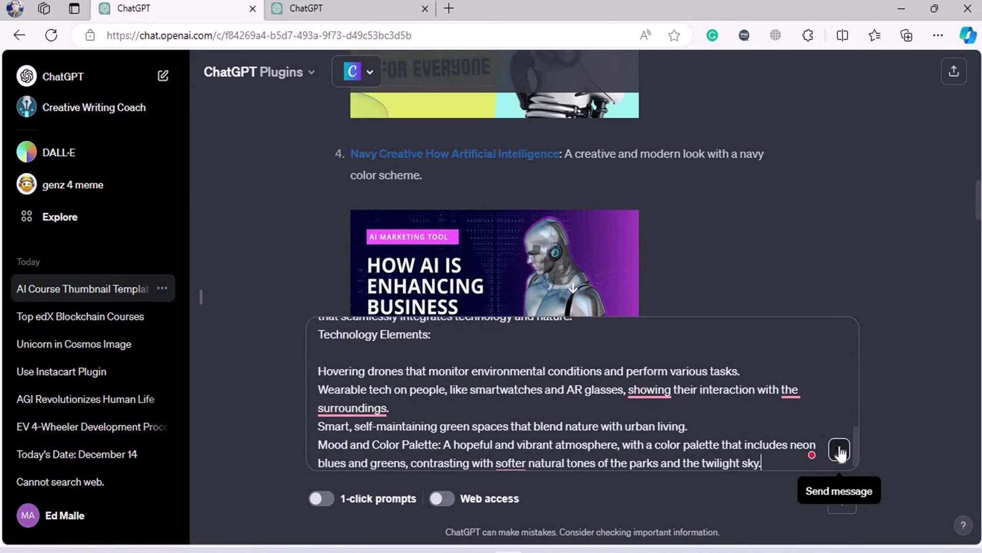
pyautogui.click(839, 450)
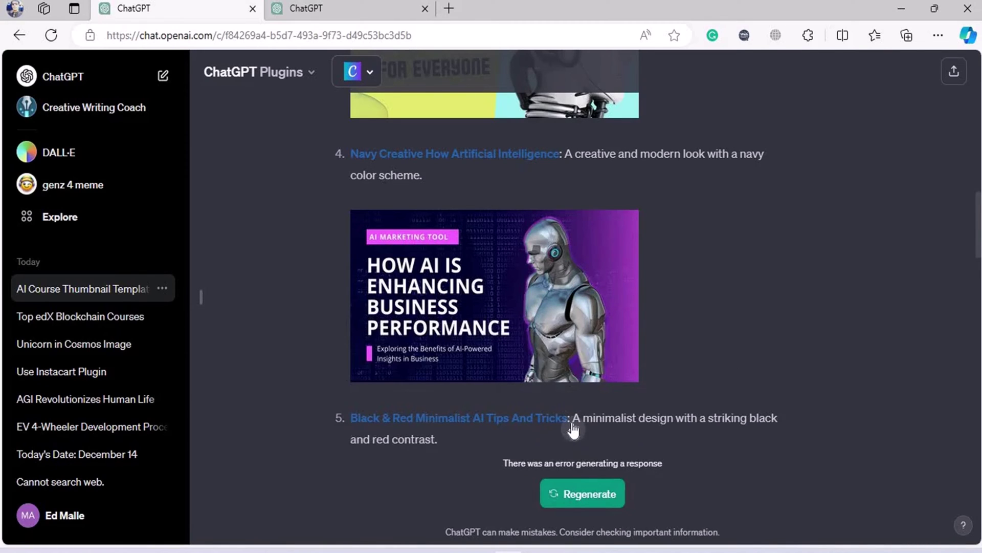
pyautogui.scroll(-10, 578, 504)
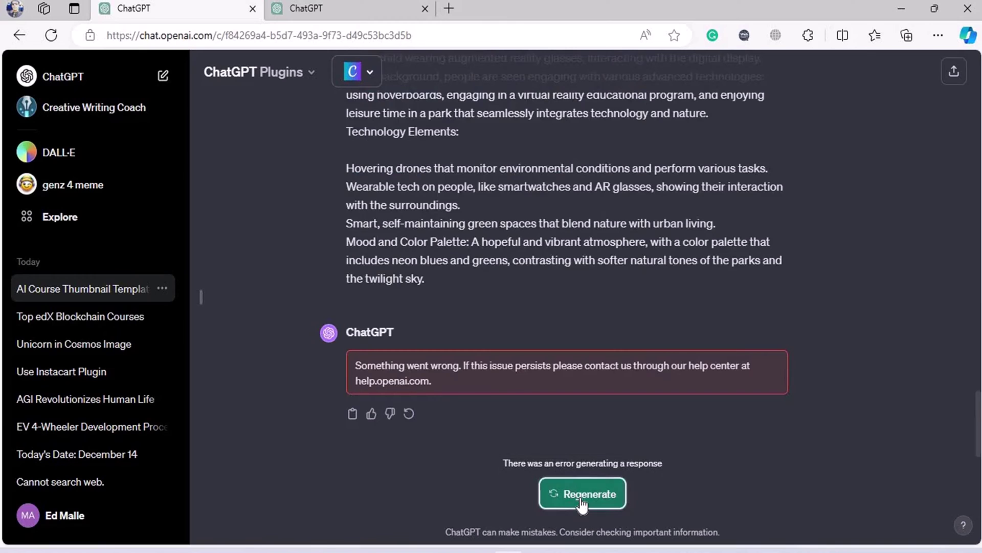
pyautogui.click(582, 498)
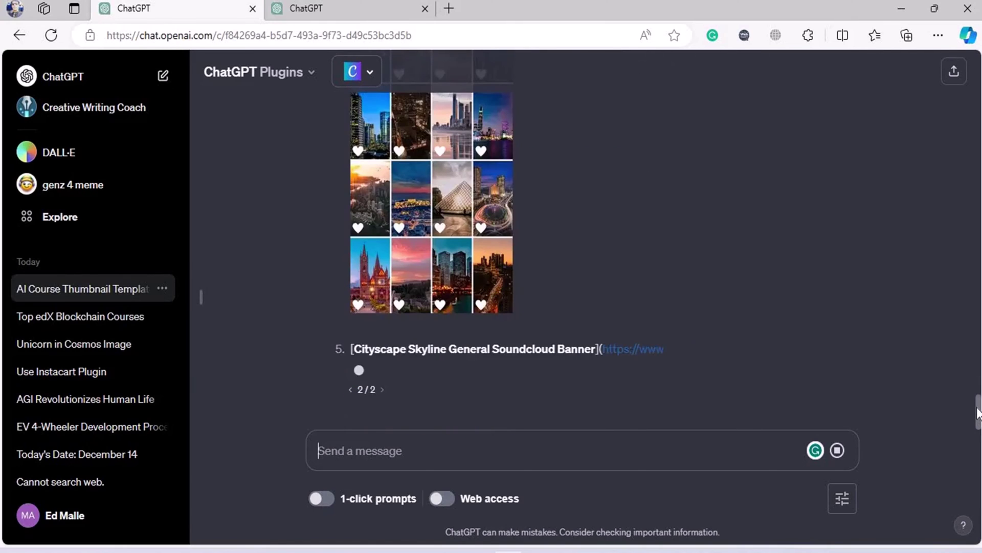
# Review the submitted "Tomorrow's Harmony" prompt and compare it with the cityscape templates in the Canva plugin's response.
pyautogui.moveTo(977, 409); pyautogui.dragTo(970, 225)
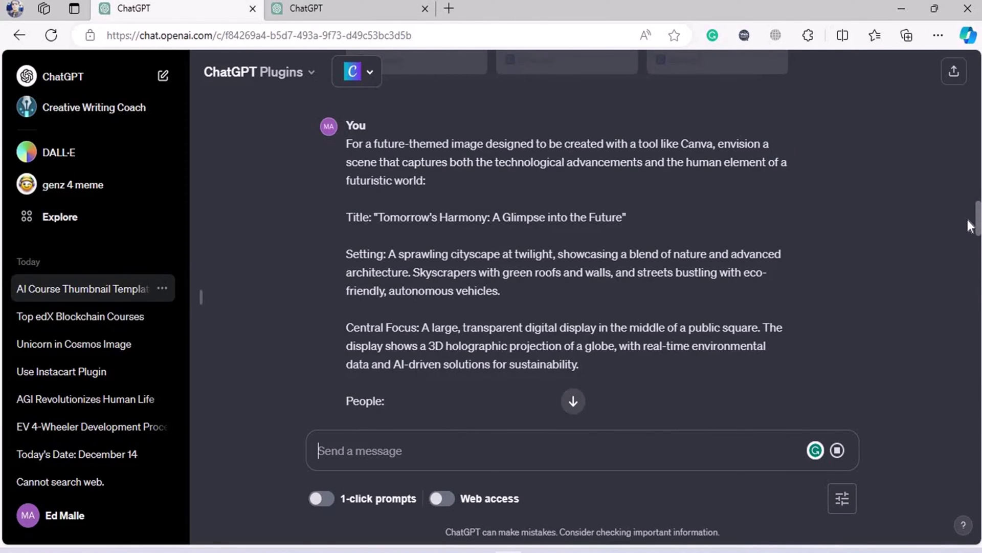
pyautogui.moveTo(971, 225); pyautogui.dragTo(964, 233)
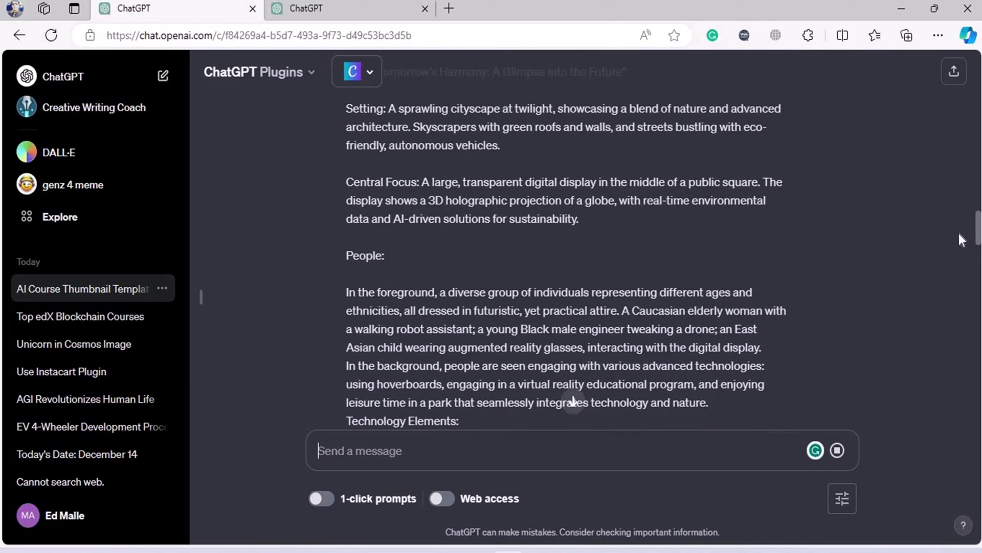
pyautogui.scroll(-4, 948, 252)
pyautogui.scroll(-8, 941, 286)
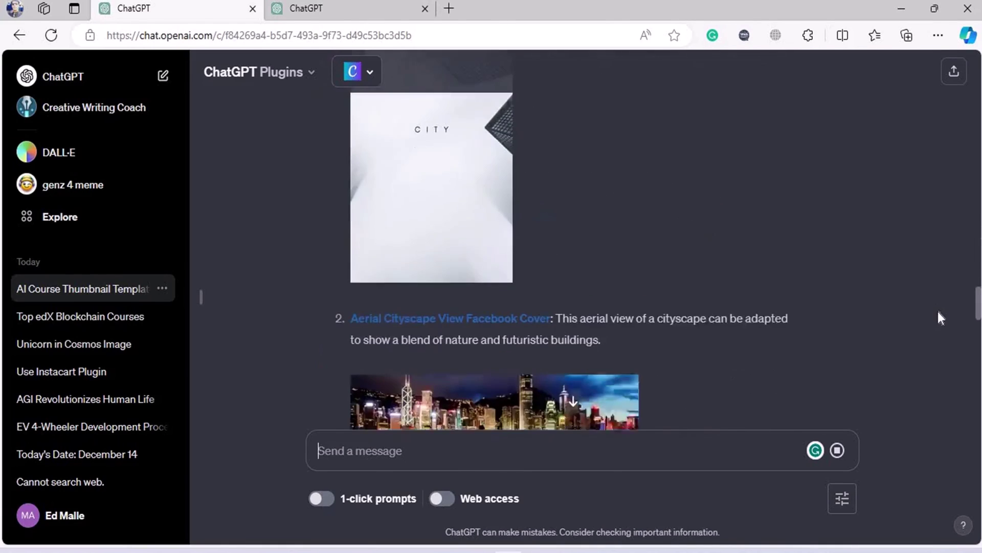
pyautogui.scroll(-15, 938, 317)
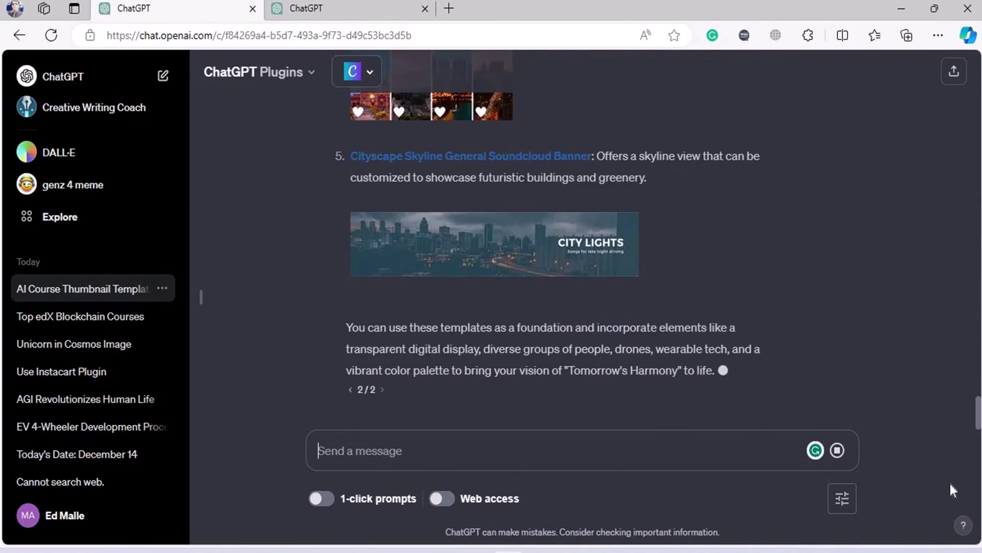
pyautogui.scroll(20, 963, 231)
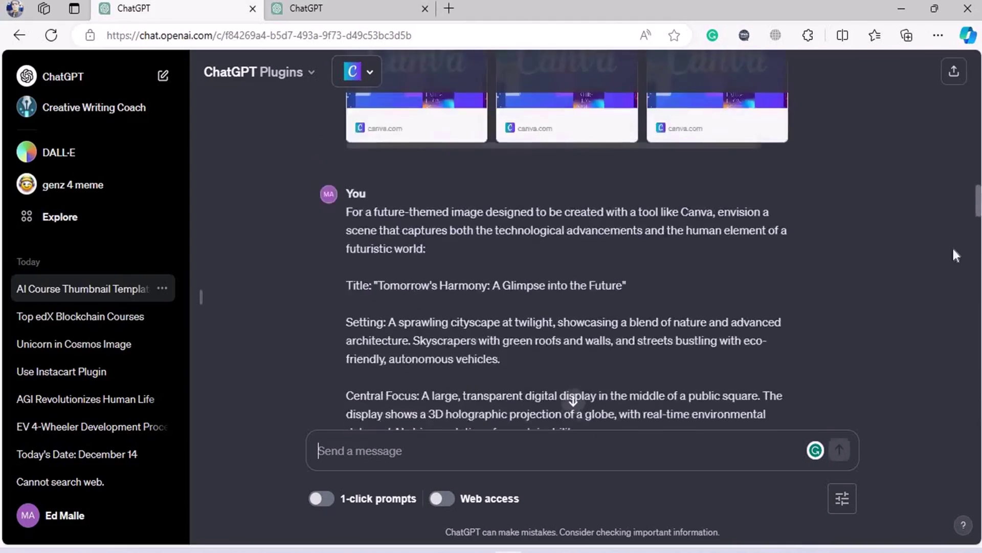
pyautogui.scroll(-6, 953, 247)
pyautogui.scroll(-2, 931, 302)
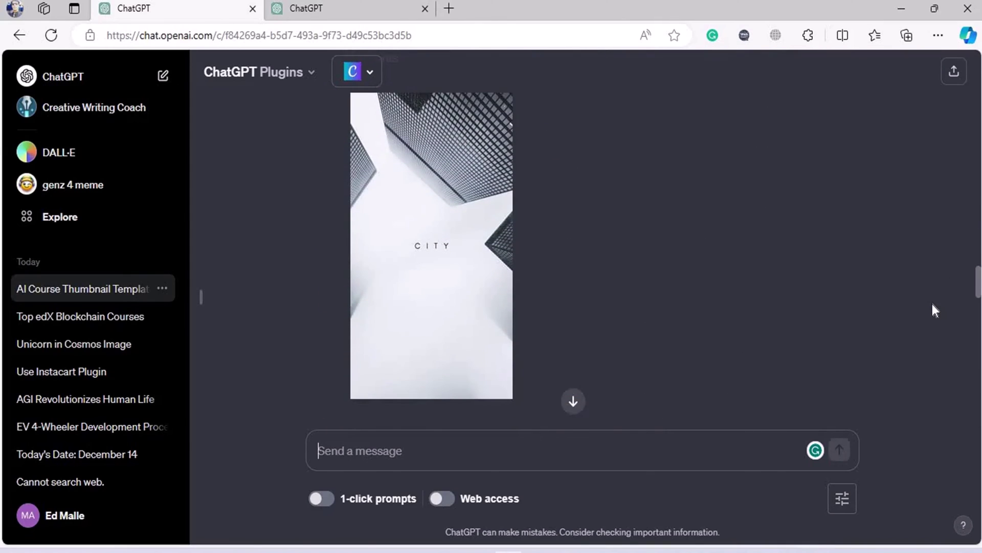
# Open the first suggested template image, the white "CITY" design, in a new browser tab.
pyautogui.moveTo(413, 213)
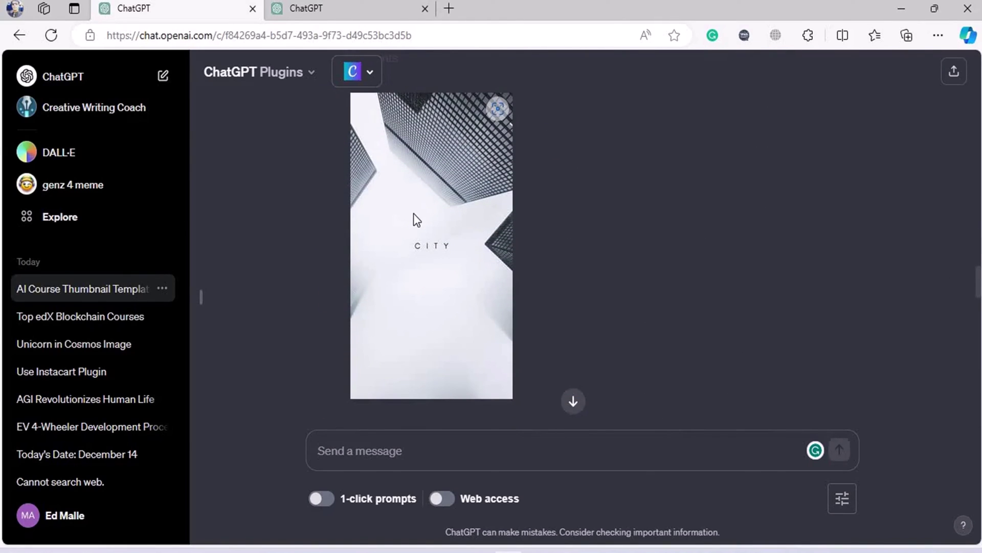
pyautogui.moveTo(500, 153); pyautogui.dragTo(526, 32)
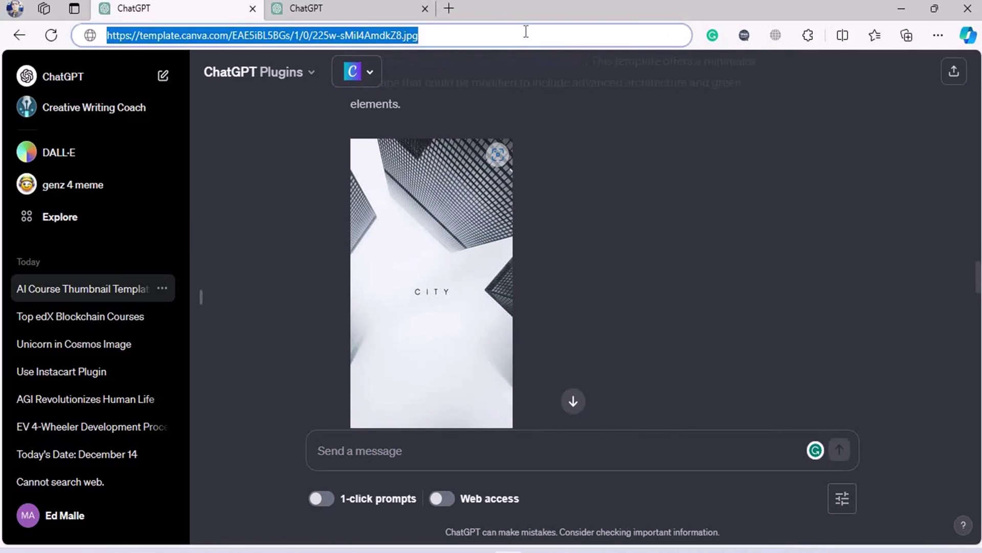
pyautogui.moveTo(447, 225); pyautogui.dragTo(478, 15)
# Examine the "CITY" template image at closer and wider zoom levels.
pyautogui.scroll(4, 496, 295)
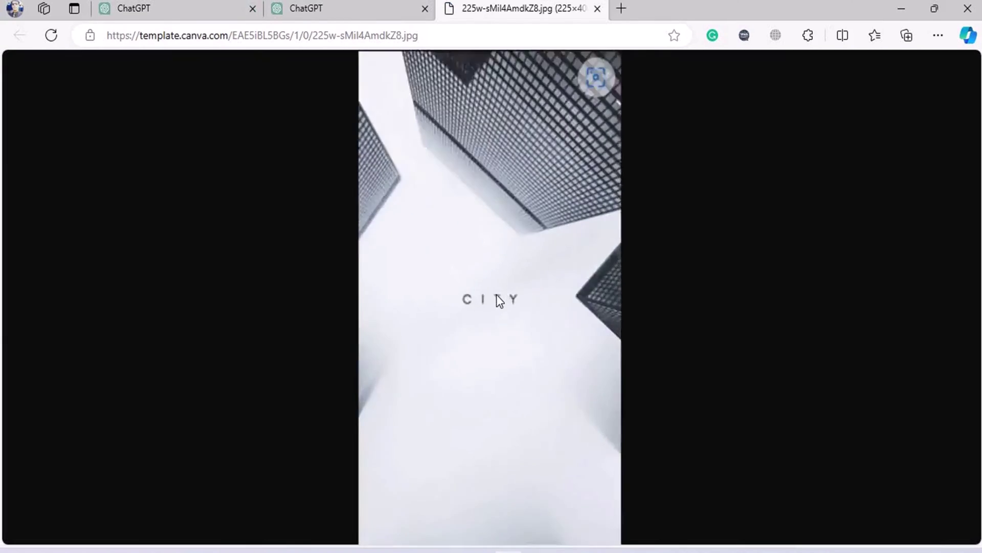
pyautogui.scroll(-4, 496, 295)
pyautogui.scroll(2, 496, 295)
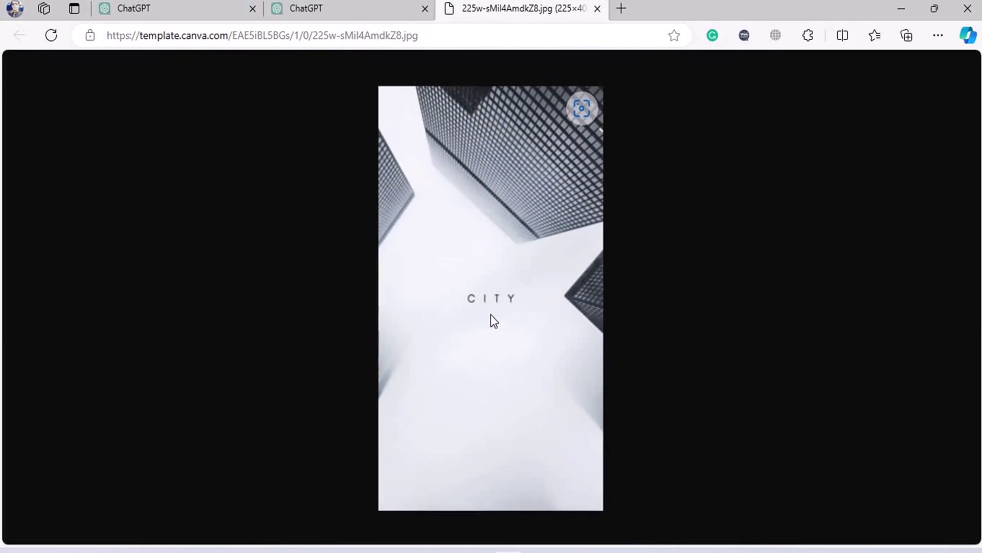
pyautogui.scroll(1, 491, 303)
pyautogui.scroll(-3, 499, 302)
pyautogui.scroll(4, 502, 301)
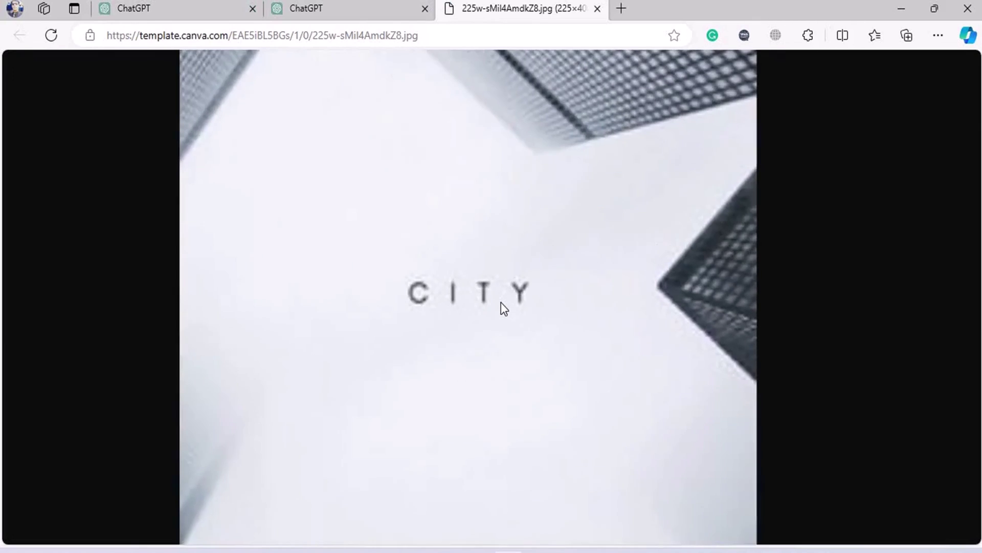
pyautogui.scroll(-5, 464, 380)
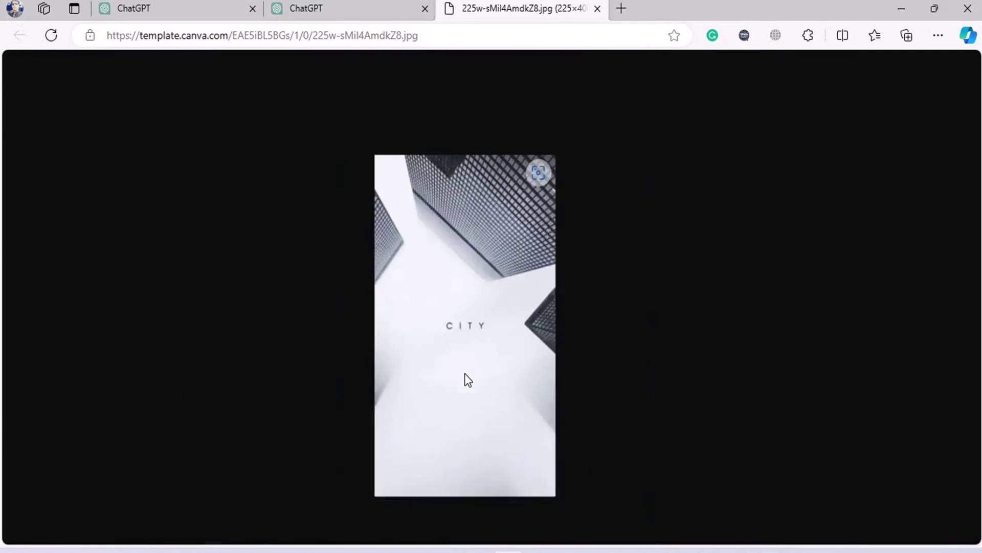
# Close the "CITY" template image and look back through the AGI chat's future-image prompt up to its first message.
pyautogui.click(598, 9)
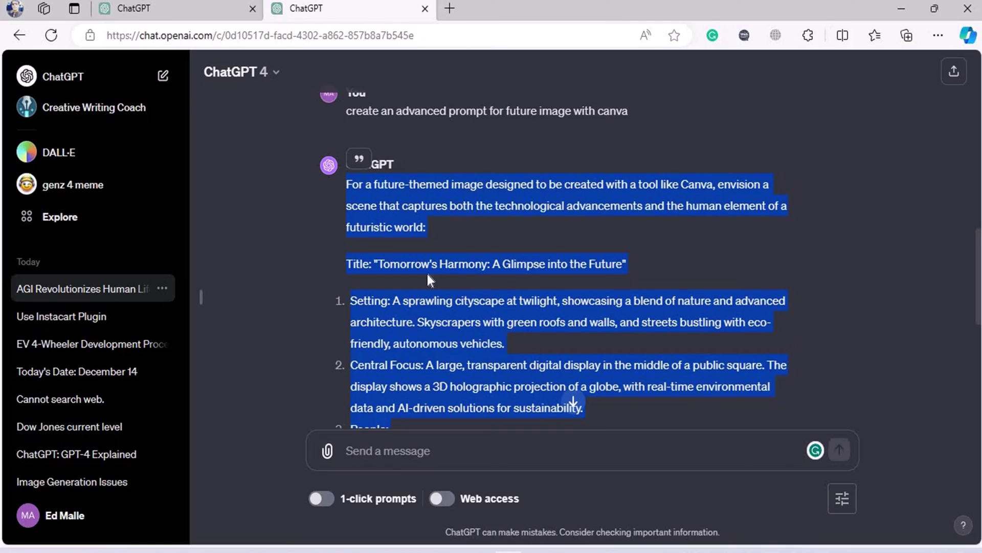
pyautogui.click(980, 261)
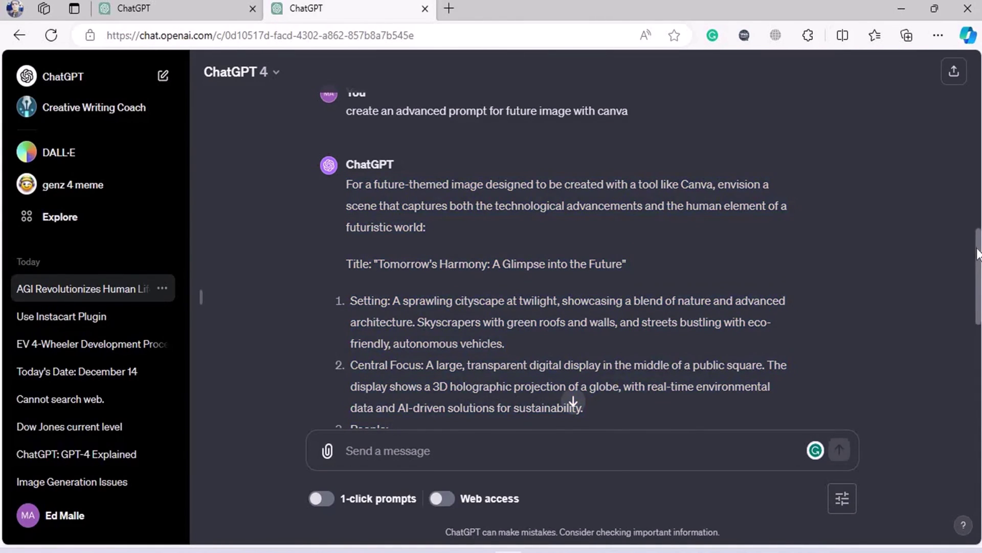
pyautogui.moveTo(977, 249); pyautogui.dragTo(962, 425)
pyautogui.scroll(6, 586, 262)
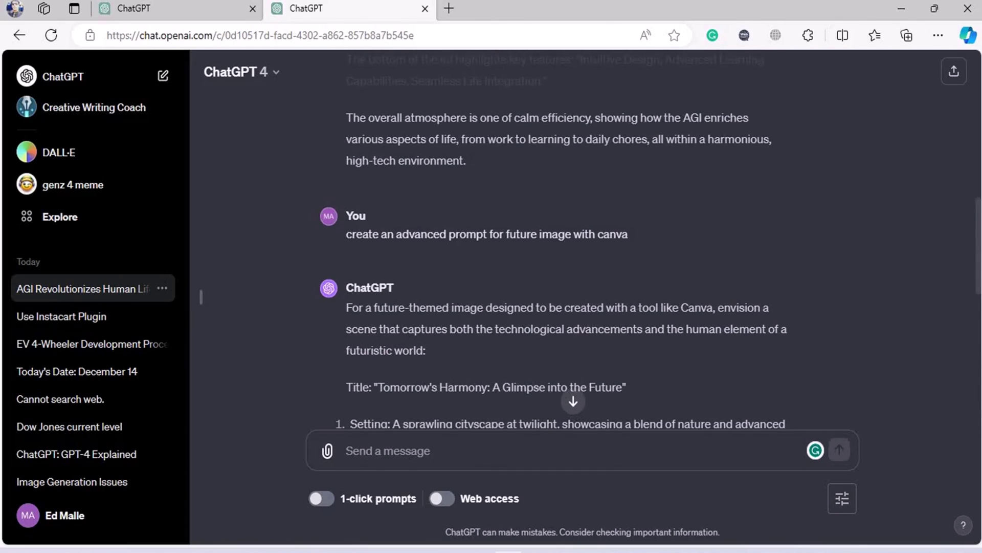
pyautogui.moveTo(977, 231); pyautogui.dragTo(980, 117)
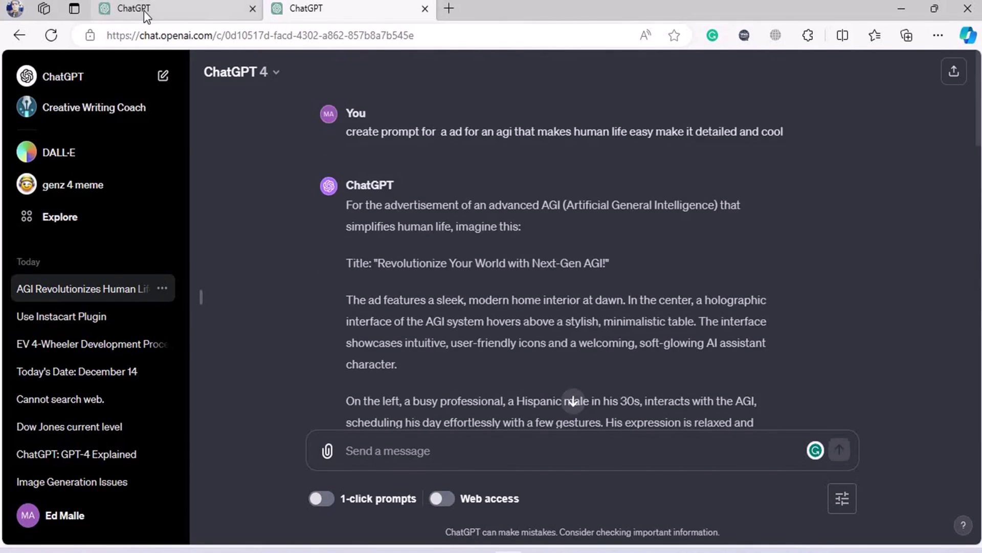
# Return to the AI course thumbnail chat and examine the "Hong Kong" and "Dark Cityscape Reminder Quote Mobile Video" templates.
pyautogui.click(141, 12)
pyautogui.moveTo(979, 274); pyautogui.dragTo(971, 308)
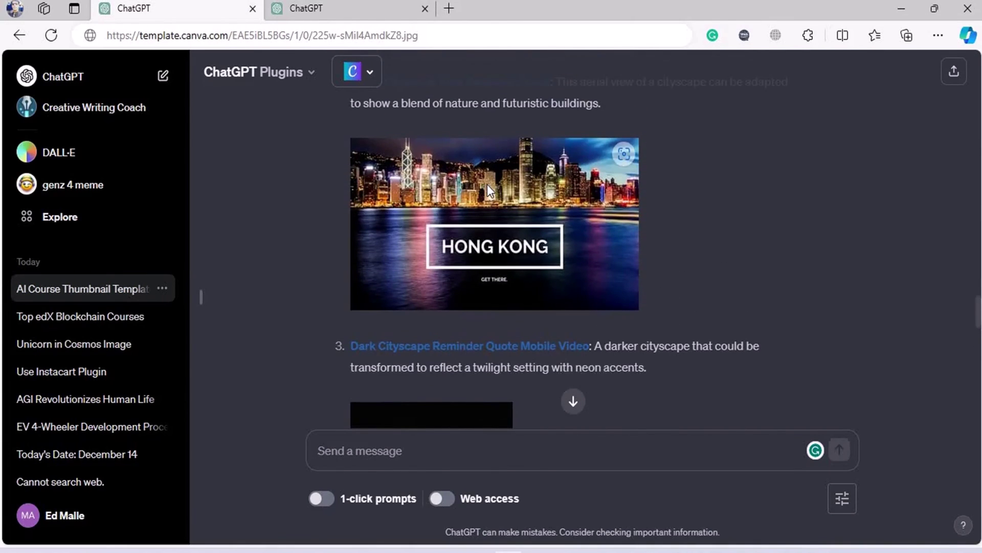
pyautogui.scroll(4, 487, 184)
pyautogui.scroll(-1, 487, 184)
pyautogui.scroll(-3, 487, 184)
pyautogui.moveTo(977, 318); pyautogui.dragTo(977, 342)
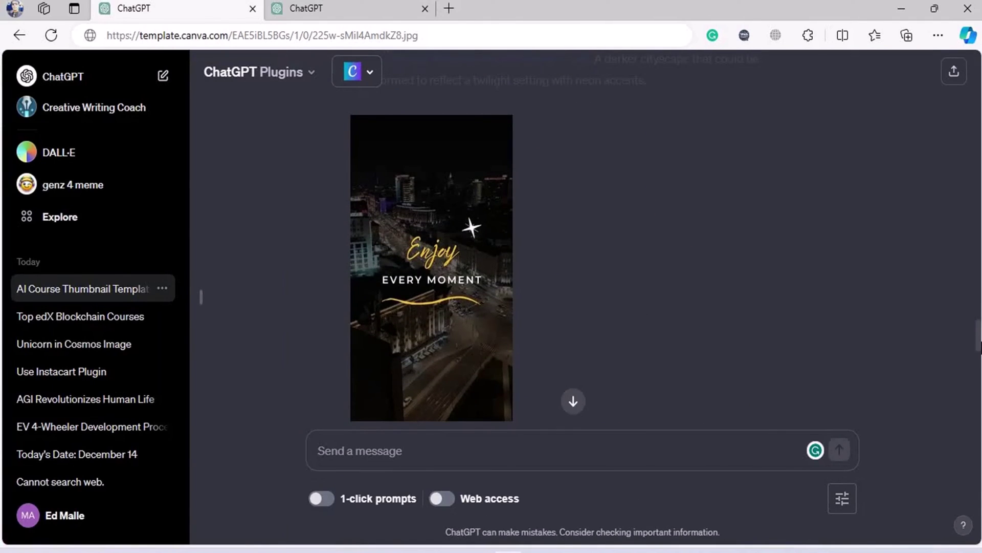
# Examine the "Bright Sunset Cityscape Photo Grid Instagram Story" template image.
pyautogui.moveTo(977, 353); pyautogui.dragTo(967, 376)
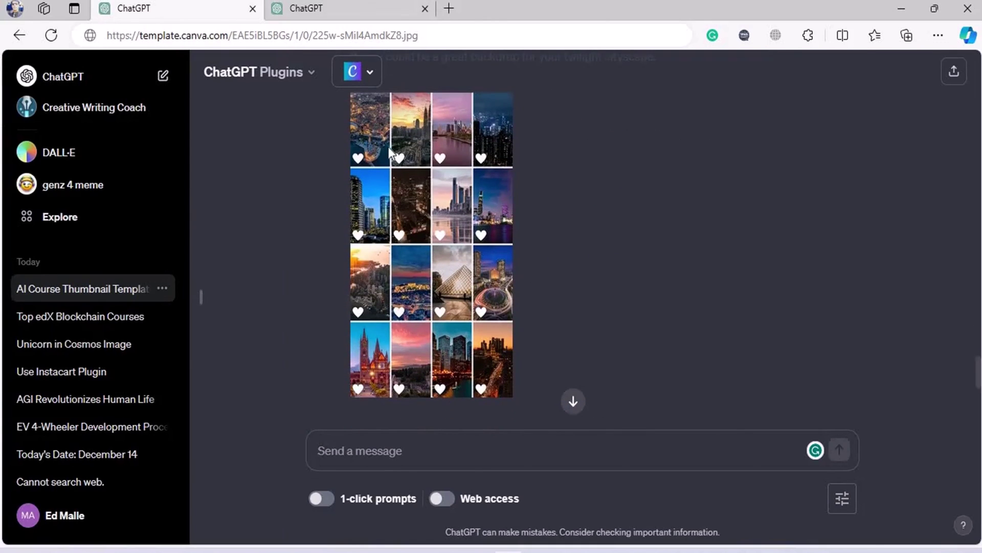
pyautogui.scroll(3, 400, 140)
pyautogui.click(400, 137)
pyautogui.moveTo(975, 375); pyautogui.dragTo(932, 393)
pyautogui.click(932, 393)
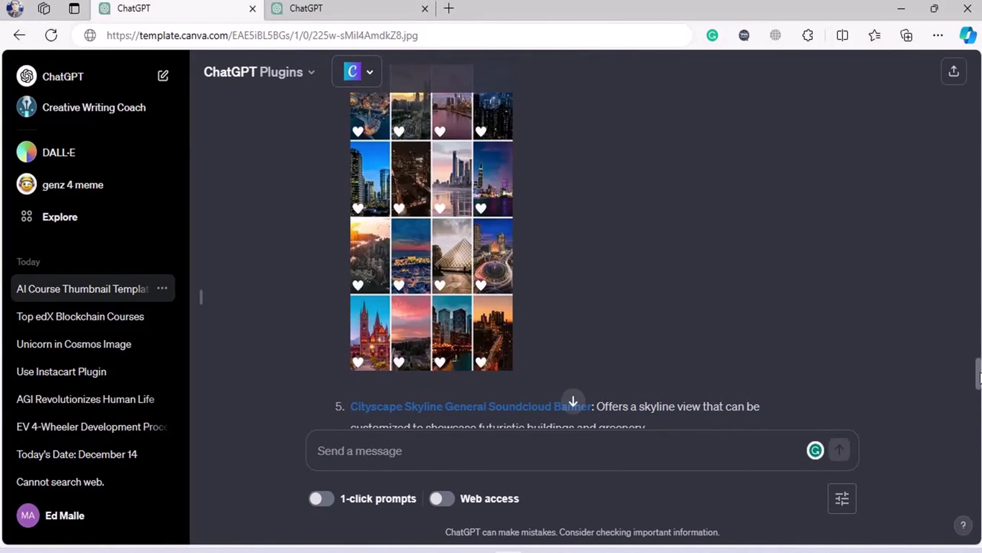
# Examine the "Cityscape Skyline General Soundcloud Banner" template at closer and normal zoom levels.
pyautogui.scroll(-8, 961, 386)
pyautogui.scroll(4, 961, 385)
pyautogui.scroll(2, 519, 290)
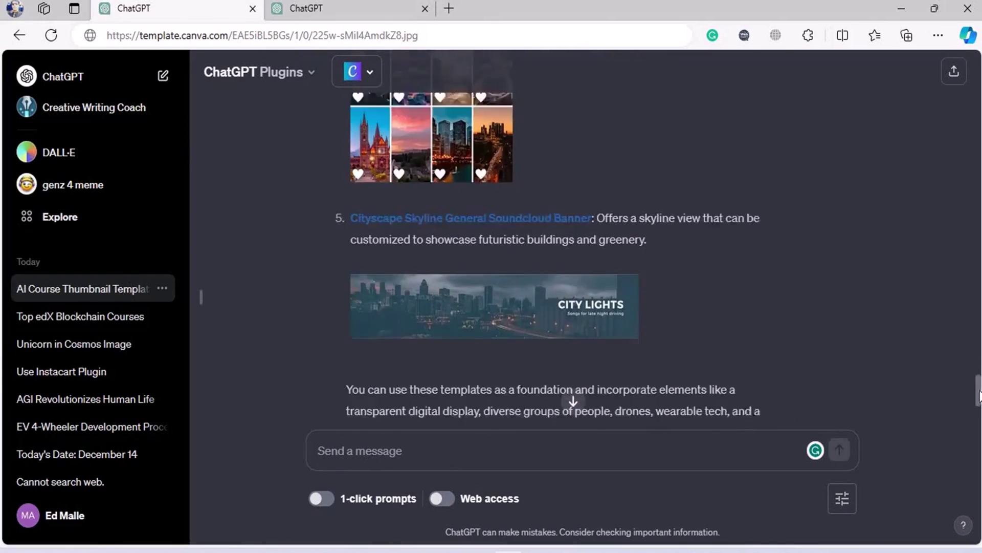
pyautogui.scroll(-1, 519, 290)
pyautogui.scroll(5, 518, 289)
pyautogui.scroll(-4, 519, 290)
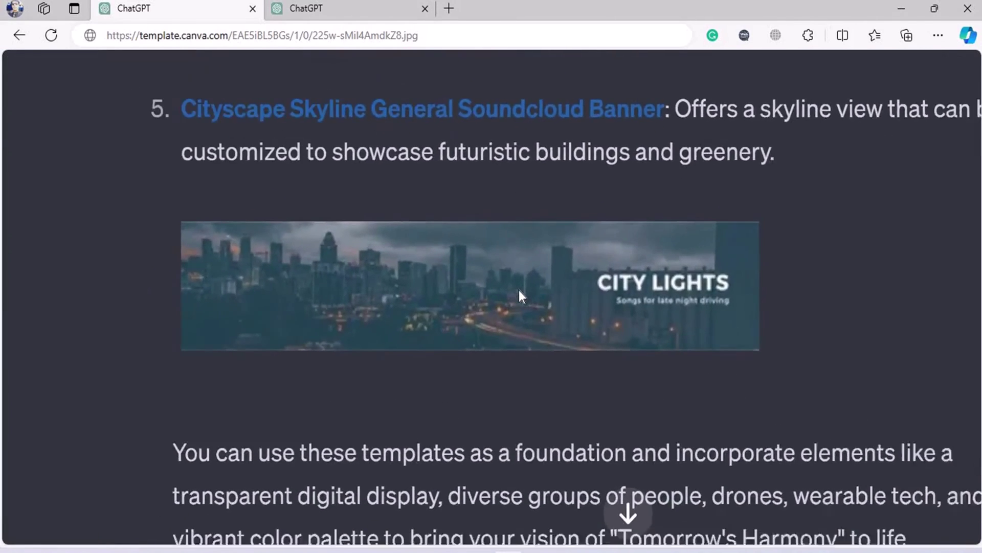
pyautogui.scroll(-2, 450, 251)
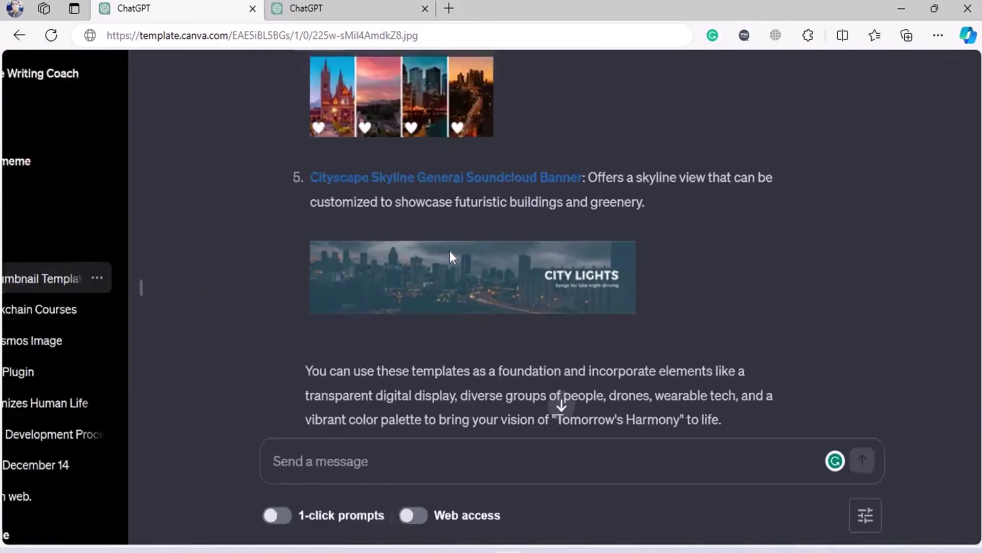
# Review the Canva response again from its introduction through all five cityscape templates to the closing suggestions and Canva link cards.
pyautogui.moveTo(978, 388); pyautogui.dragTo(977, 291)
pyautogui.scroll(8, 971, 249)
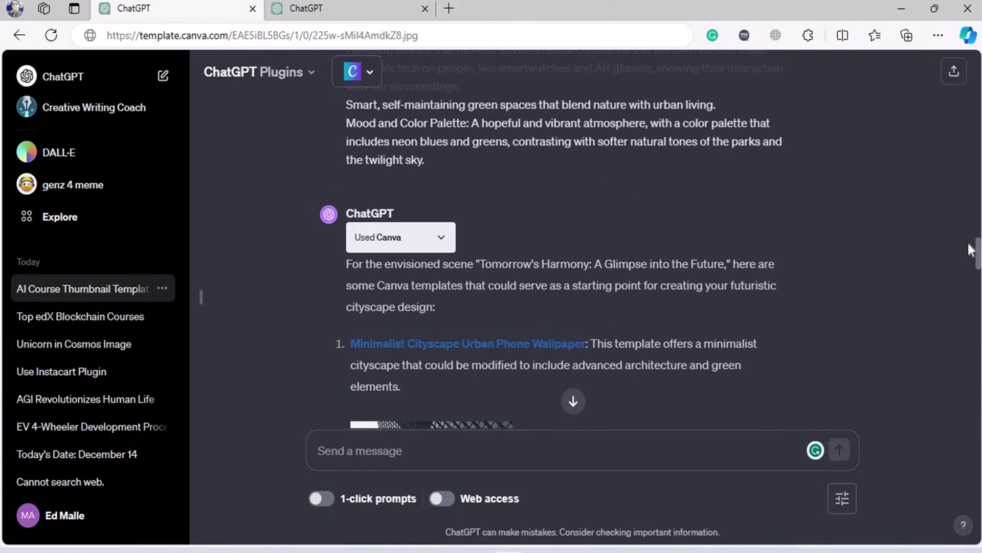
pyautogui.scroll(-15, 970, 355)
pyautogui.scroll(7, 975, 333)
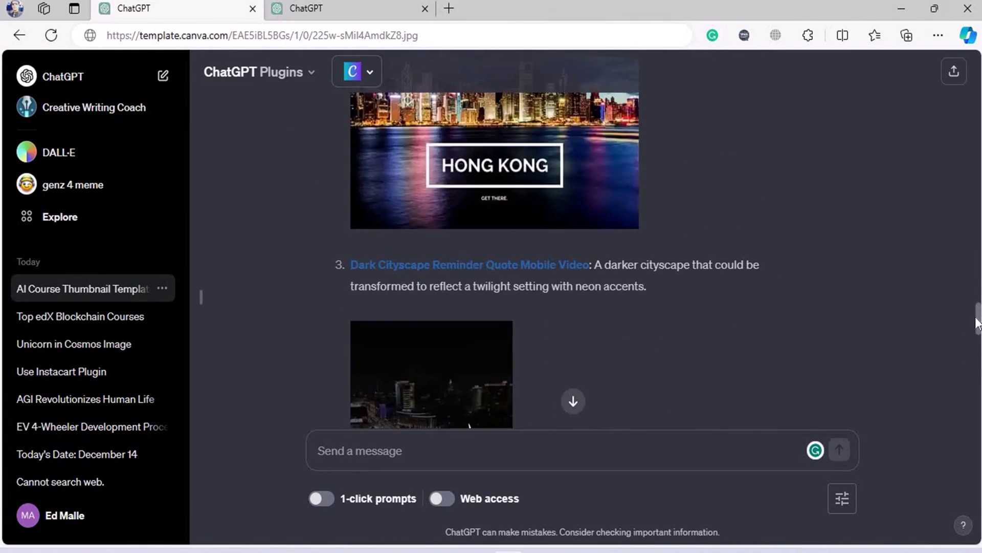
pyautogui.scroll(-4, 975, 325)
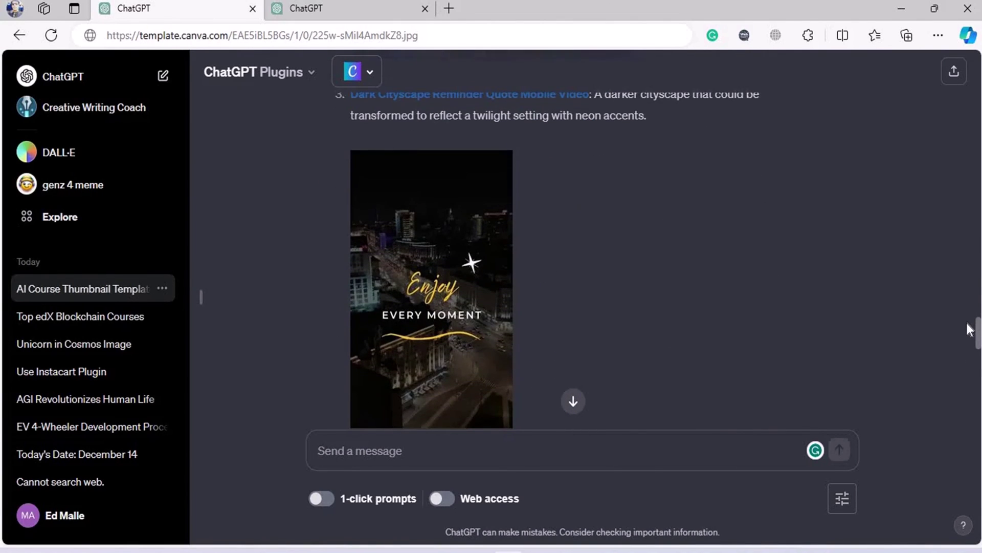
pyautogui.scroll(-12, 956, 349)
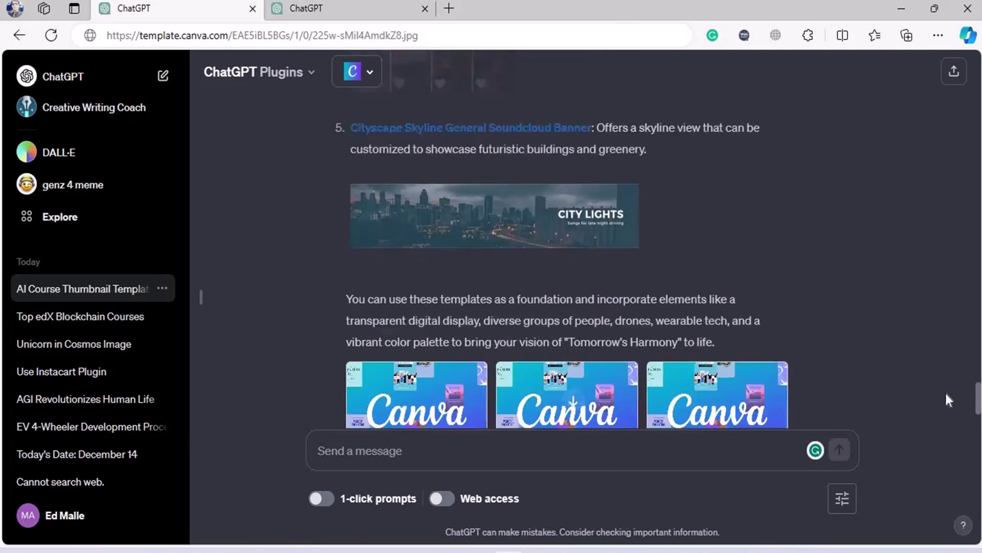
pyautogui.scroll(-2, 944, 391)
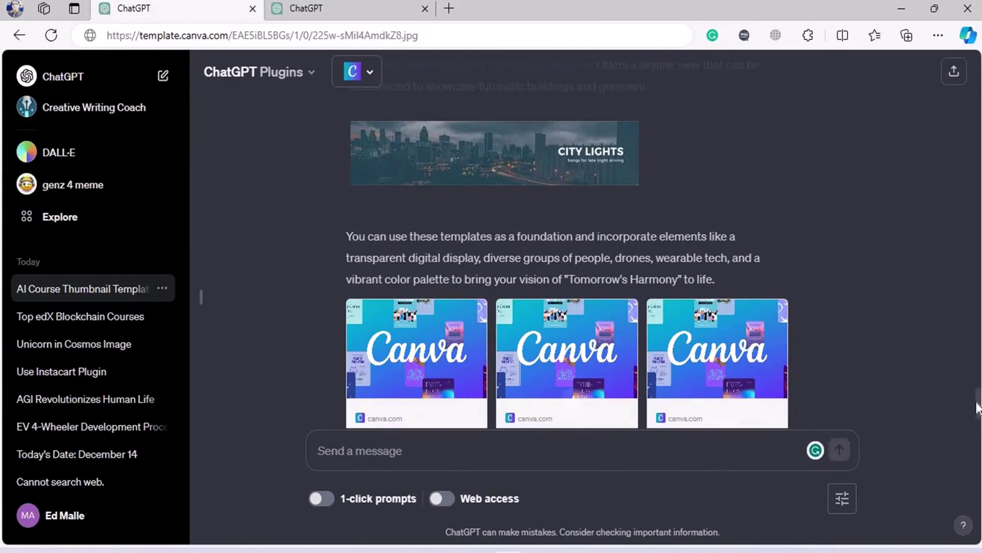
pyautogui.scroll(-3, 967, 451)
pyautogui.scroll(15, 975, 404)
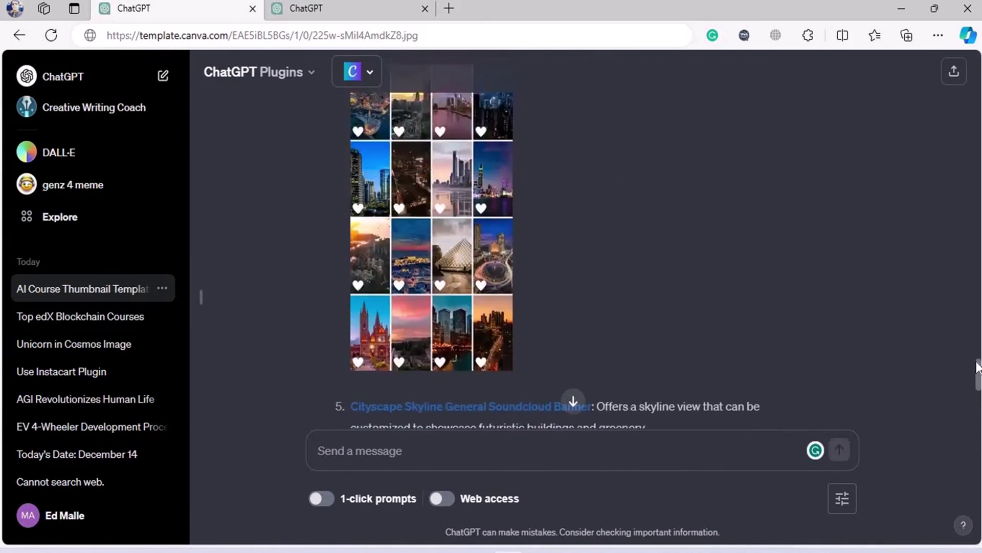
pyautogui.scroll(2, 968, 356)
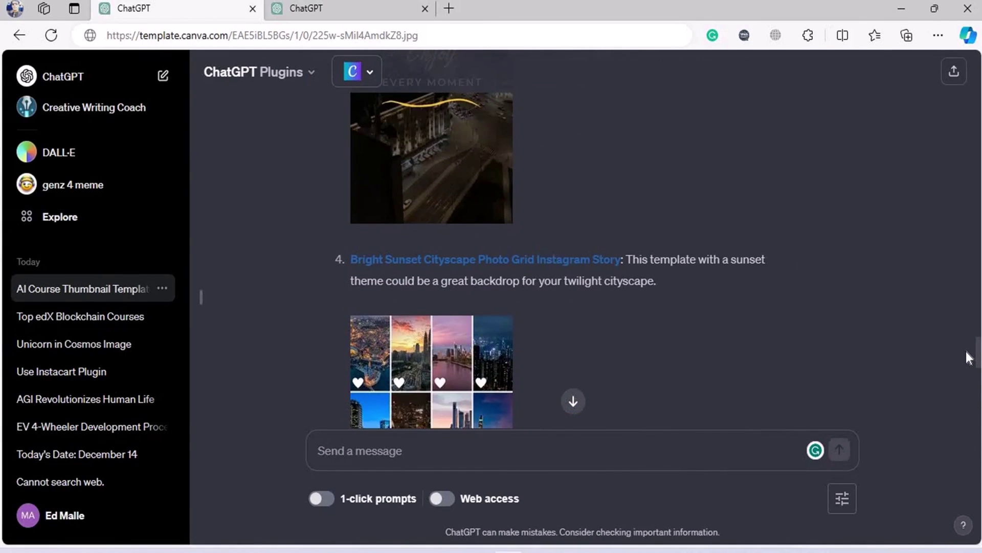